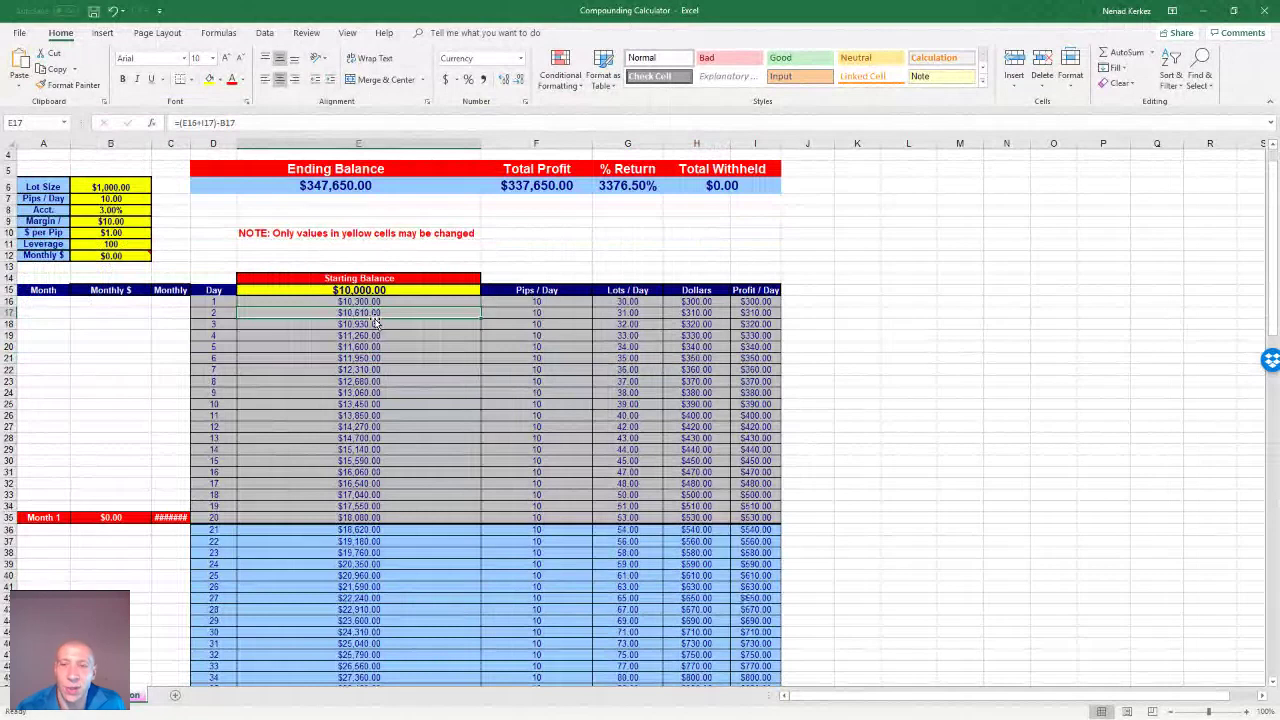
Set the $ per Pip value in the yellow settings cells to 0.1.
click(375, 324)
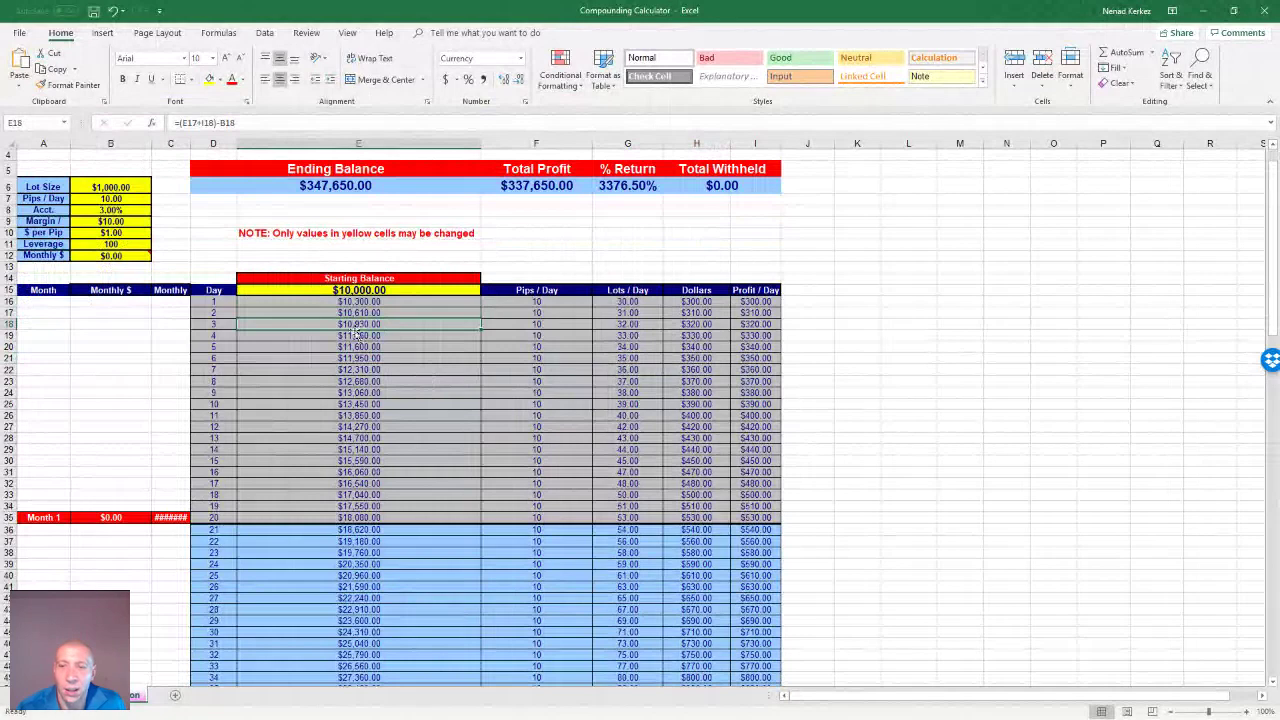
scroll(357, 336, down, 20)
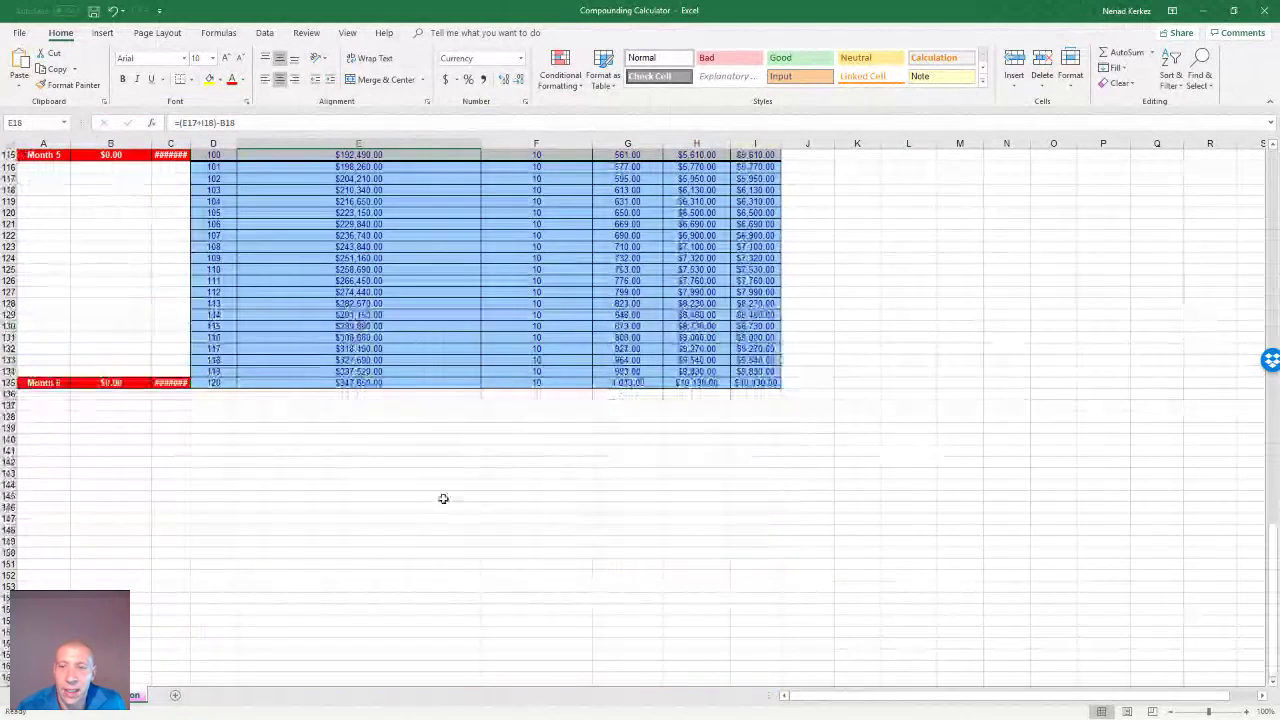
scroll(443, 498, up, 20)
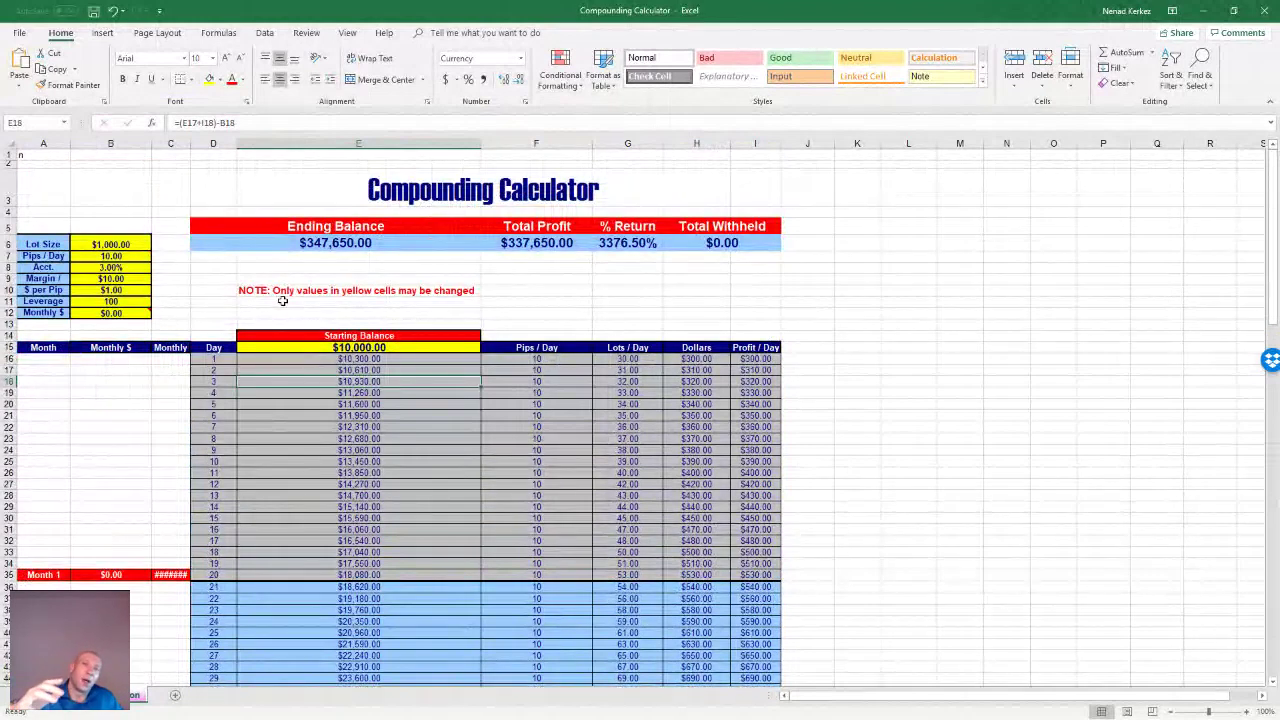
click(140, 288)
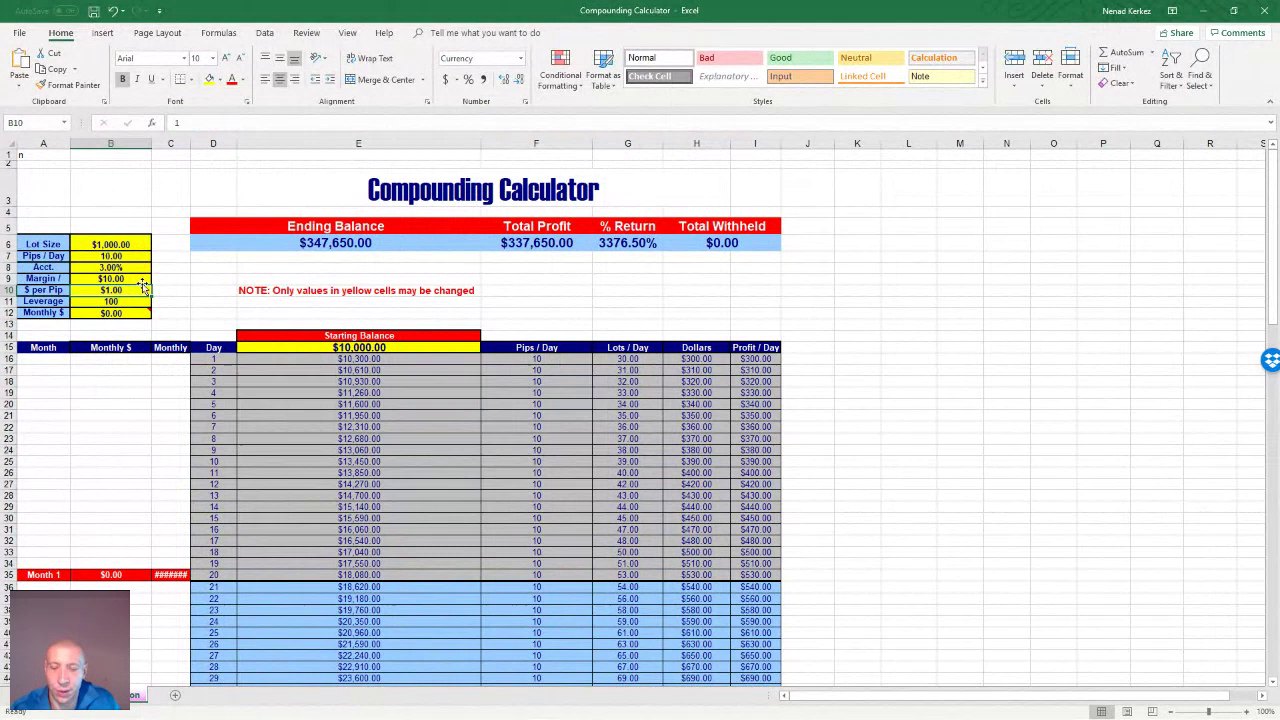
text(0.1)
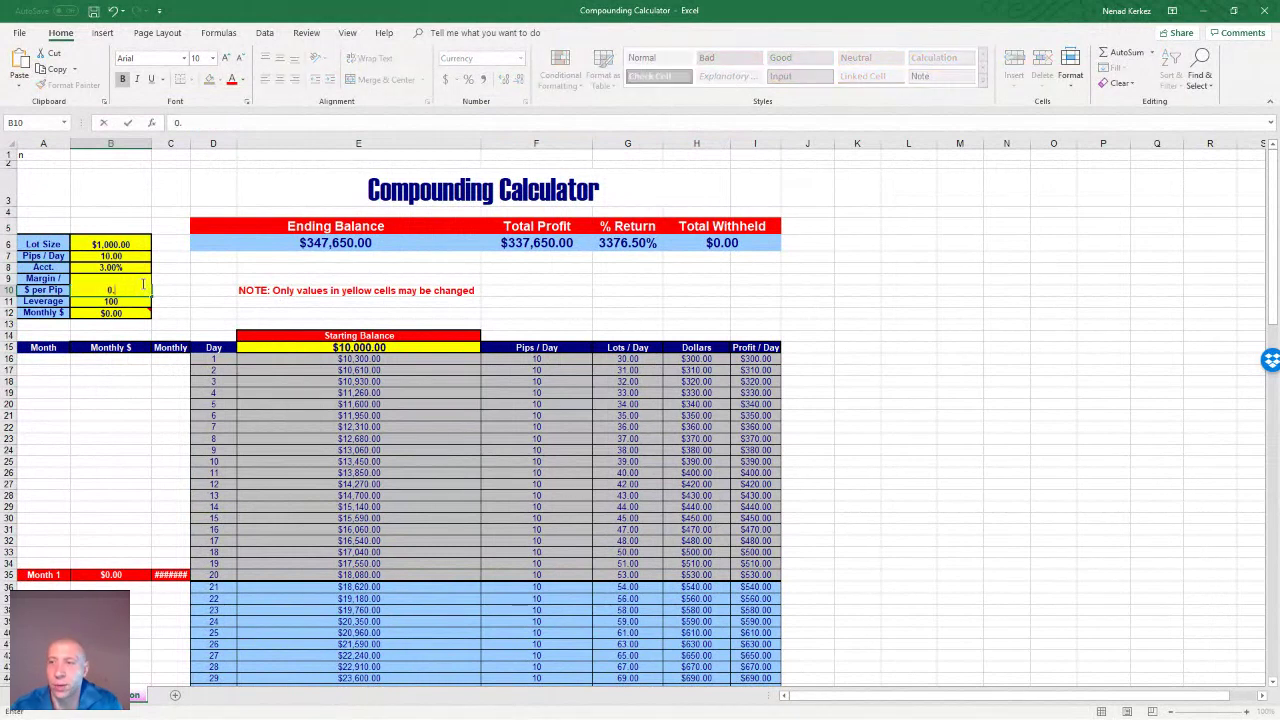
key(Return)
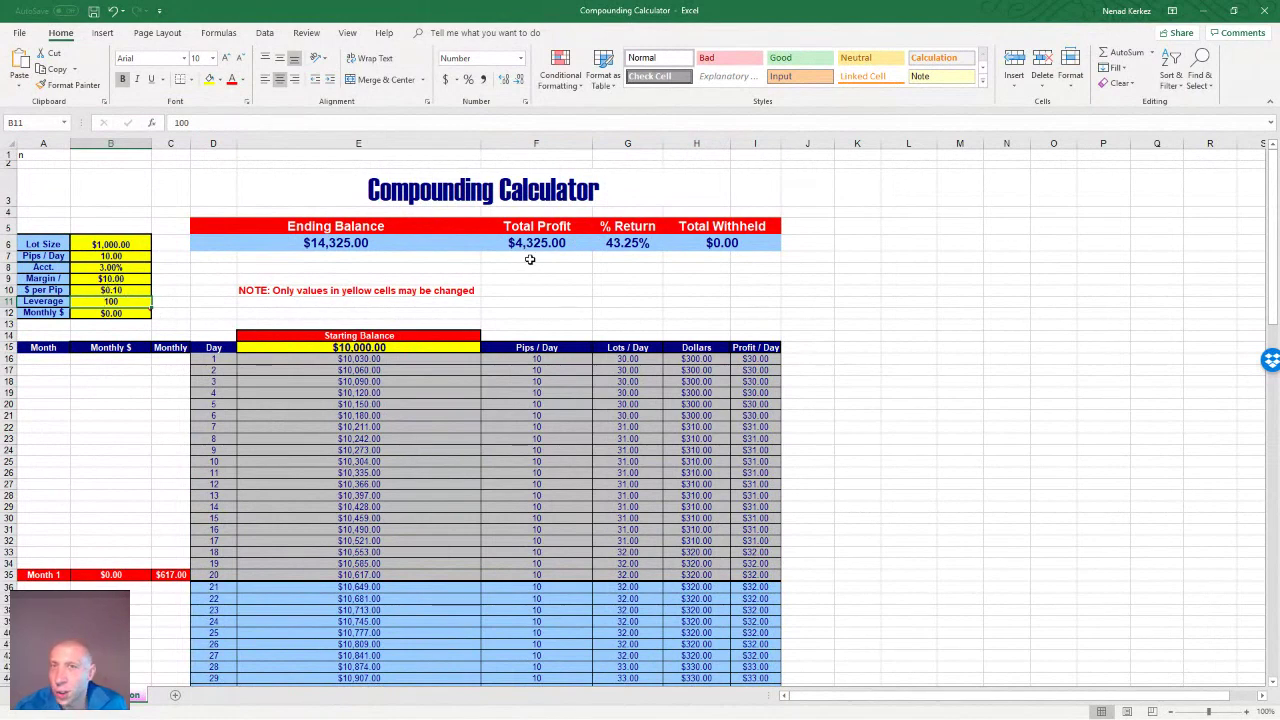
Examine the summary figures, the day-by-day balance projection and the first day's Lots / Day formula.
scroll(435, 281, down, 2)
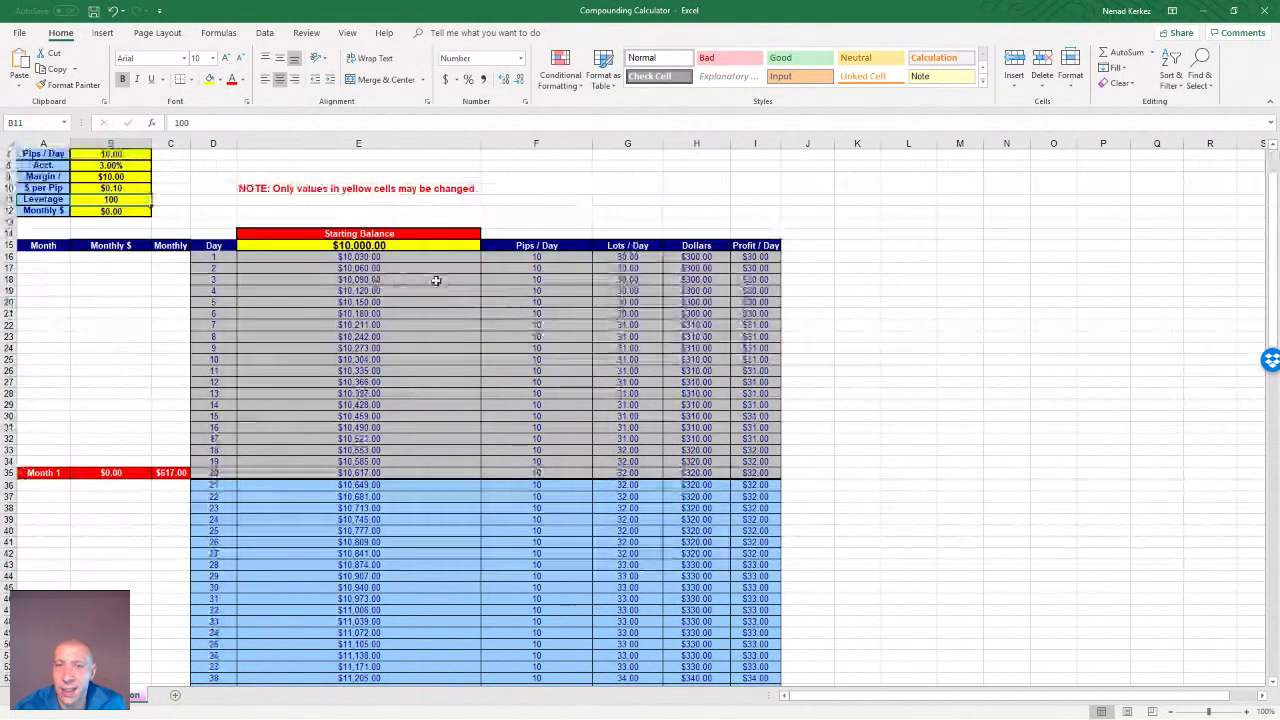
click(368, 326)
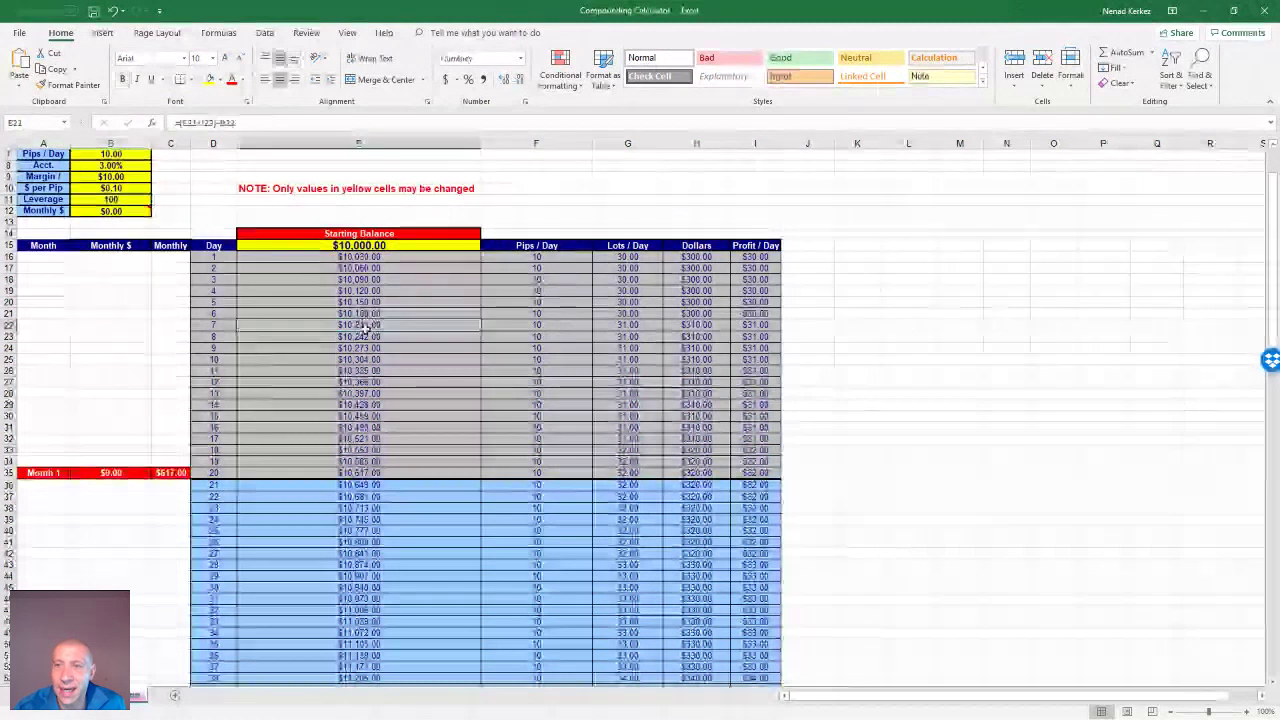
scroll(366, 327, up, 3)
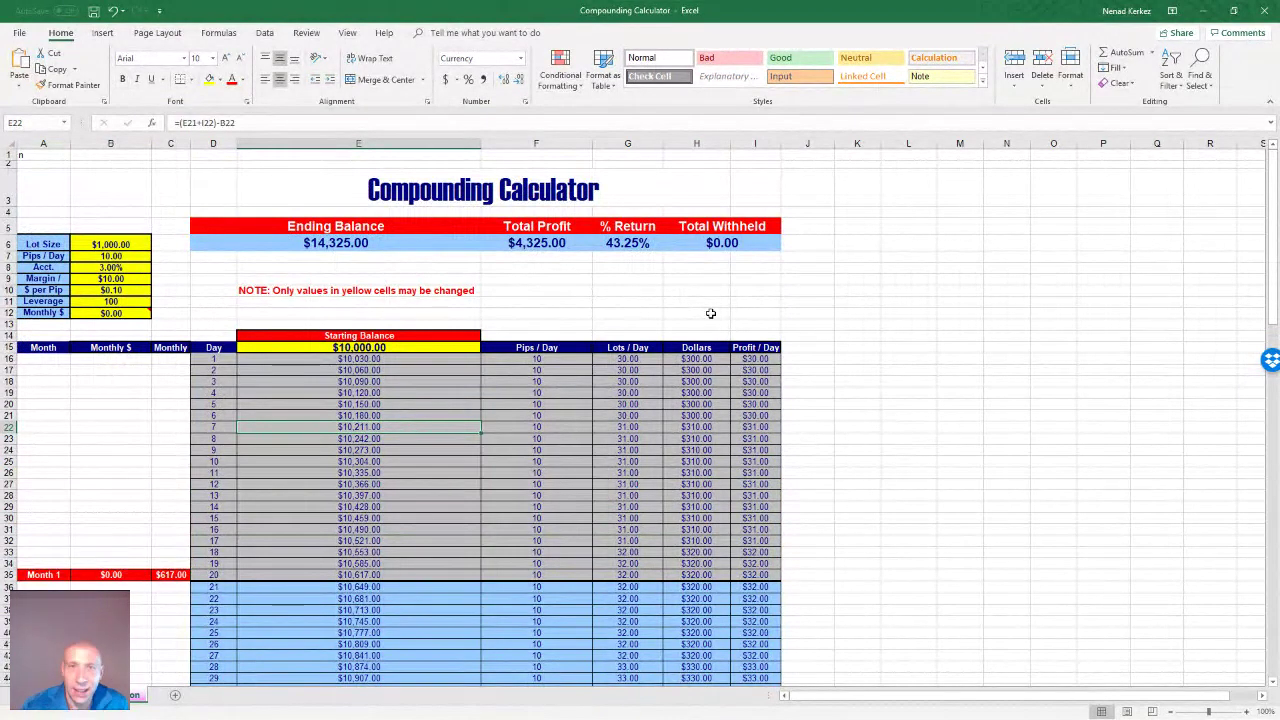
scroll(737, 246, down, 2)
scroll(740, 240, up, 2)
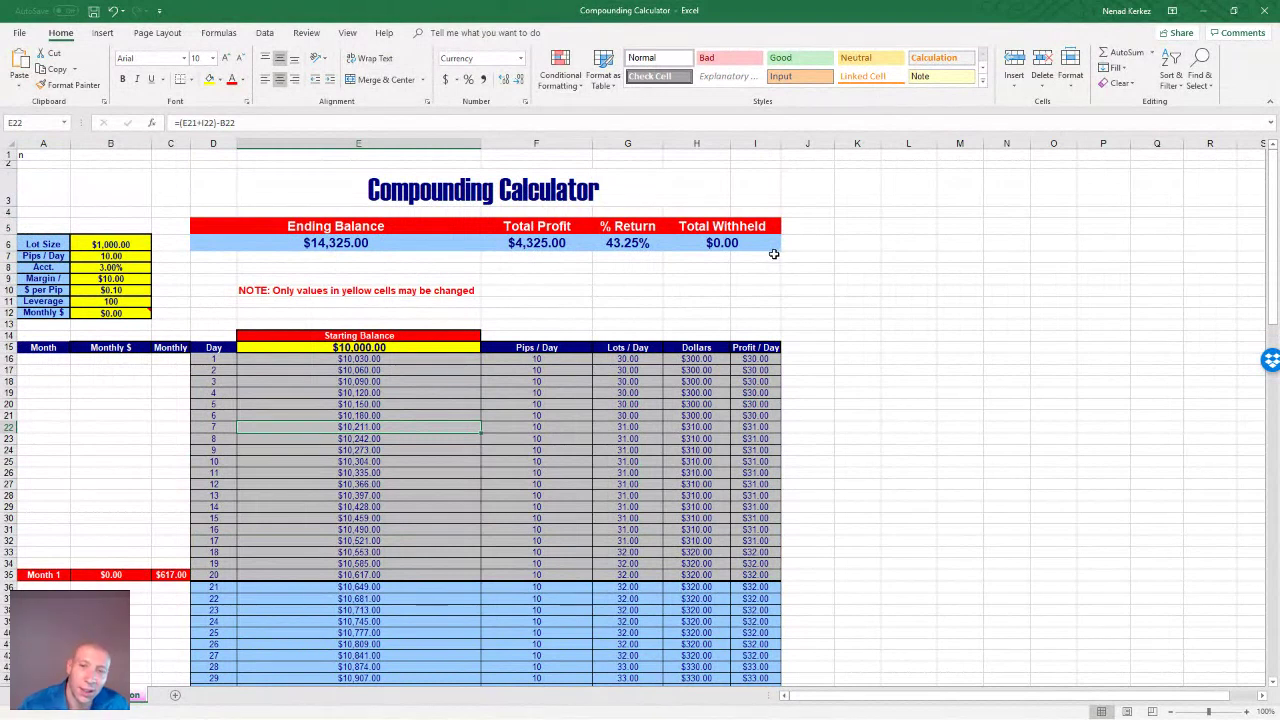
scroll(448, 290, down, 20)
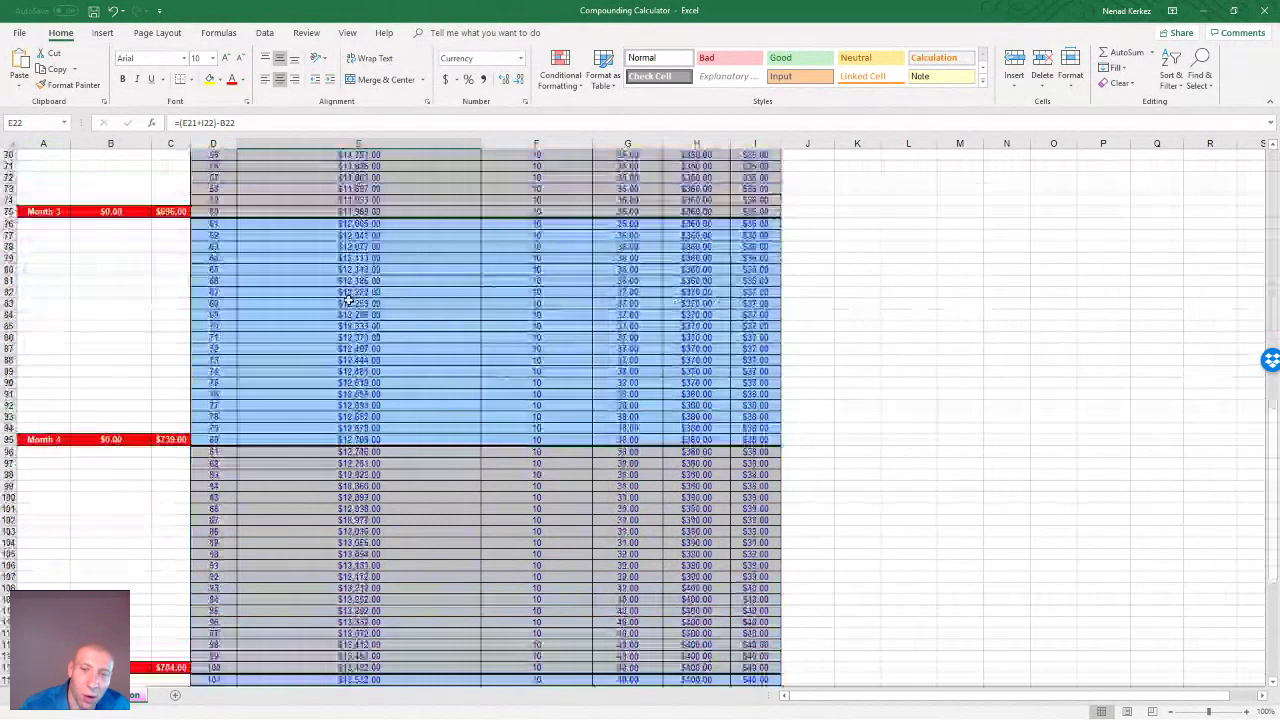
scroll(448, 290, up, 20)
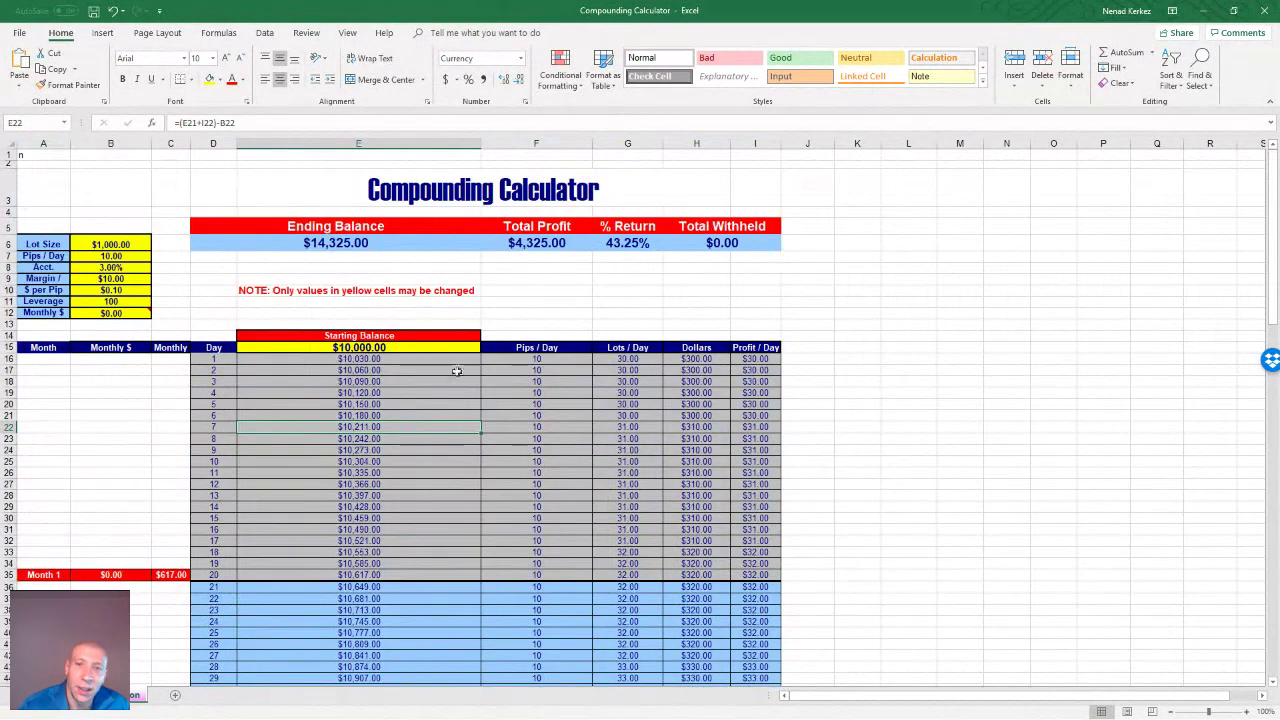
click(624, 359)
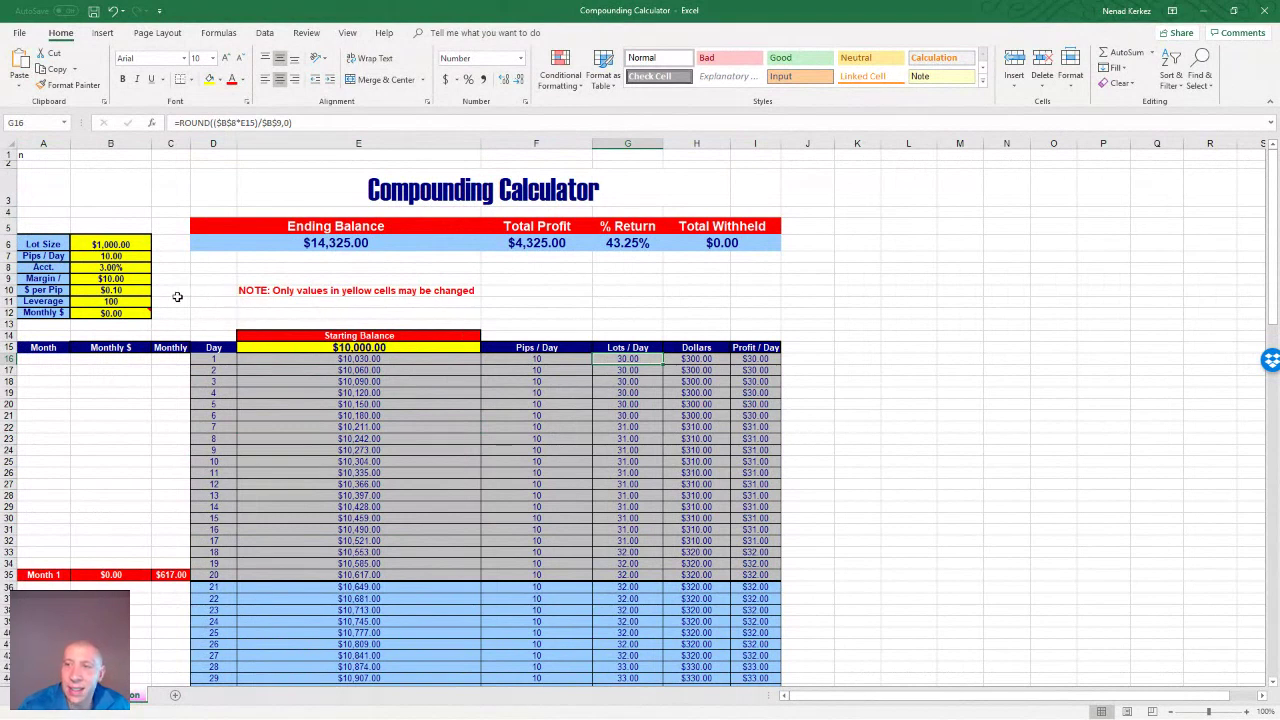
Set the Acct. percentage in the yellow settings cells to 1%.
click(108, 267)
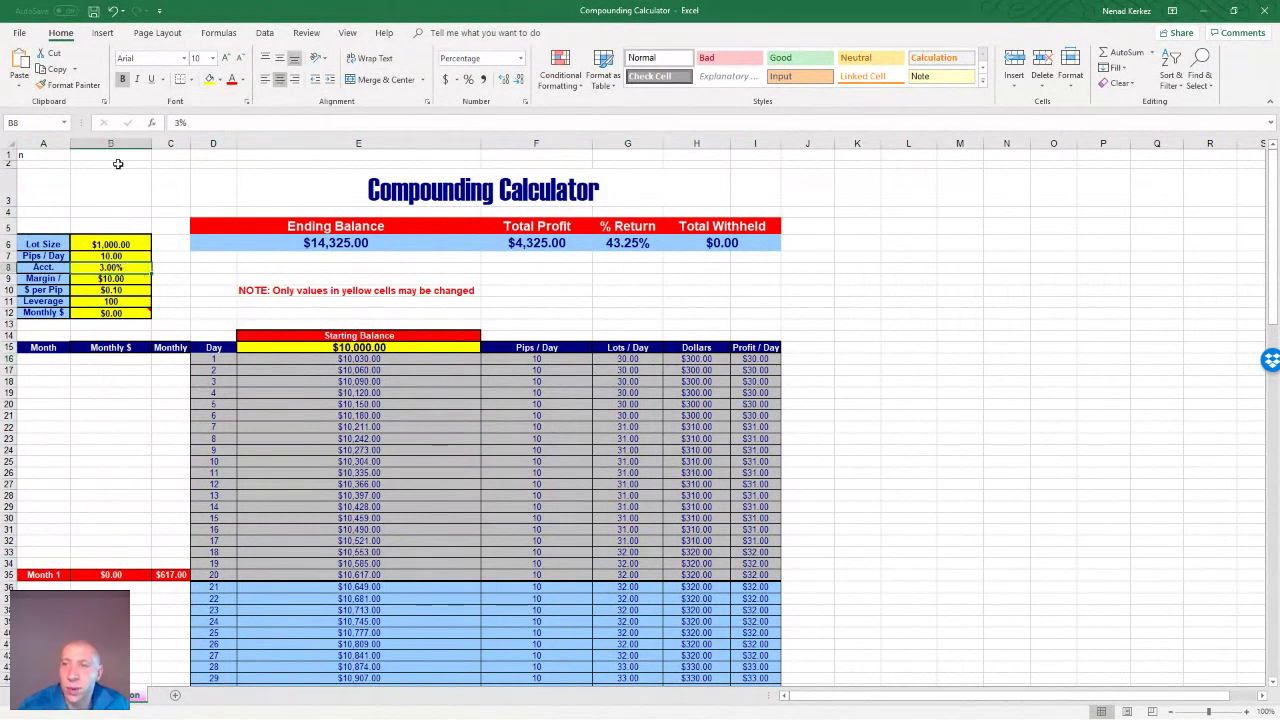
click(180, 123)
key(BackSpace)
text(1)
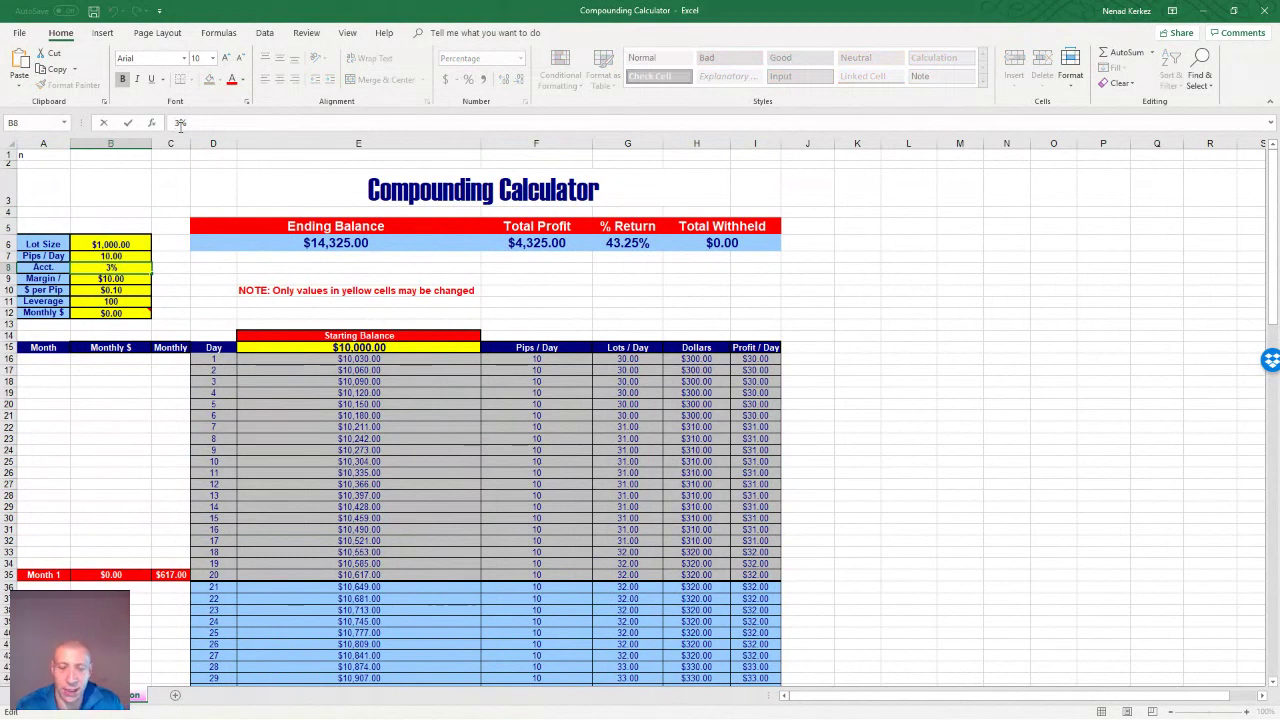
key(Return)
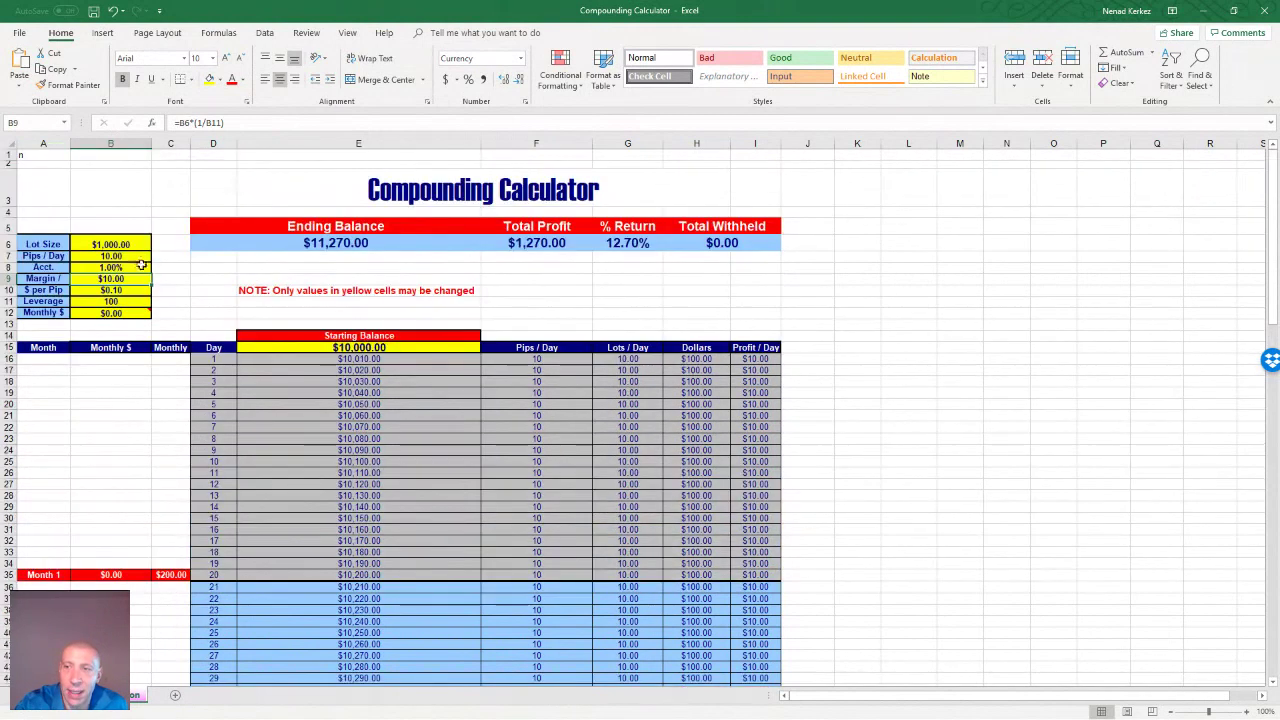
Set the $ per Pip value to 10, keeping the lot size as it is.
click(118, 289)
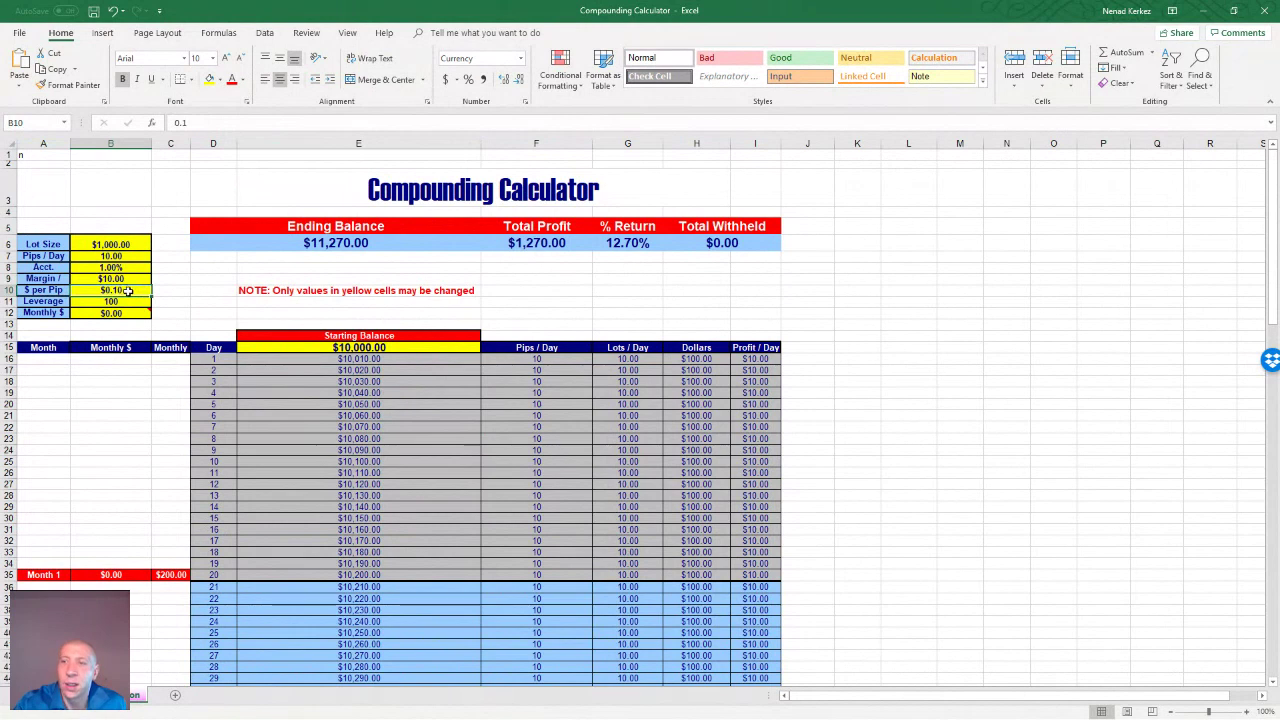
click(124, 243)
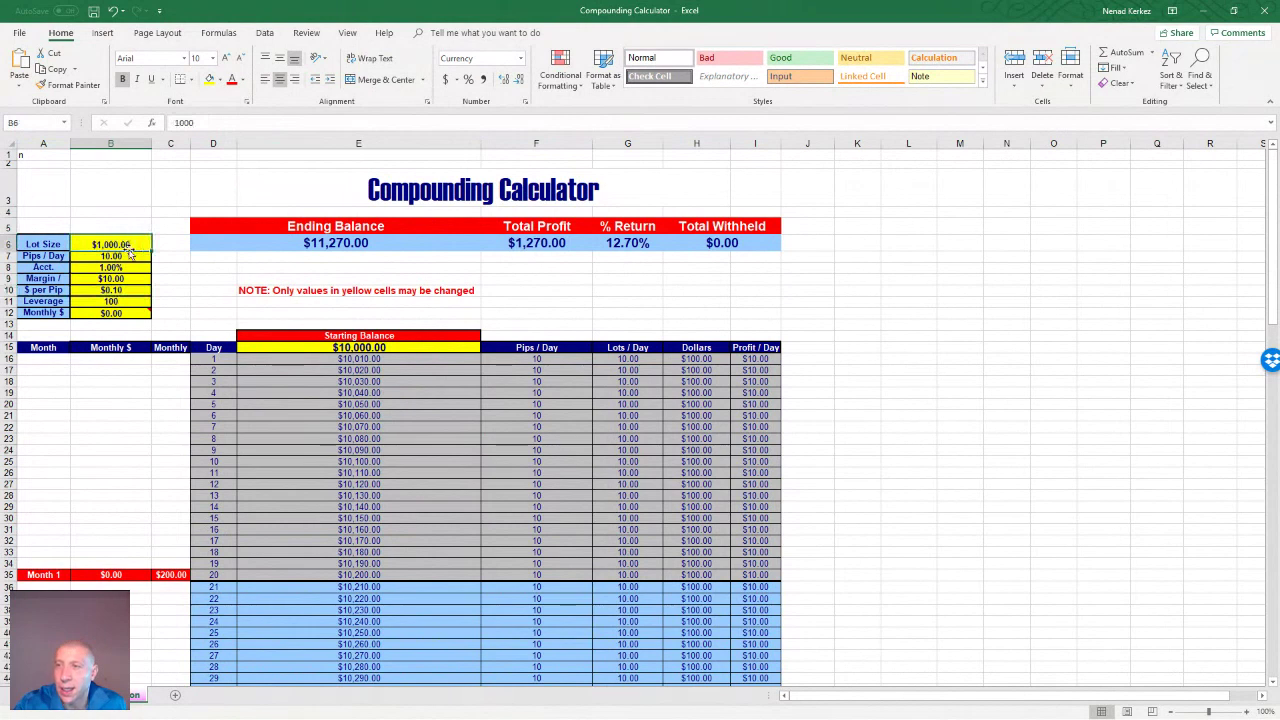
click(116, 290)
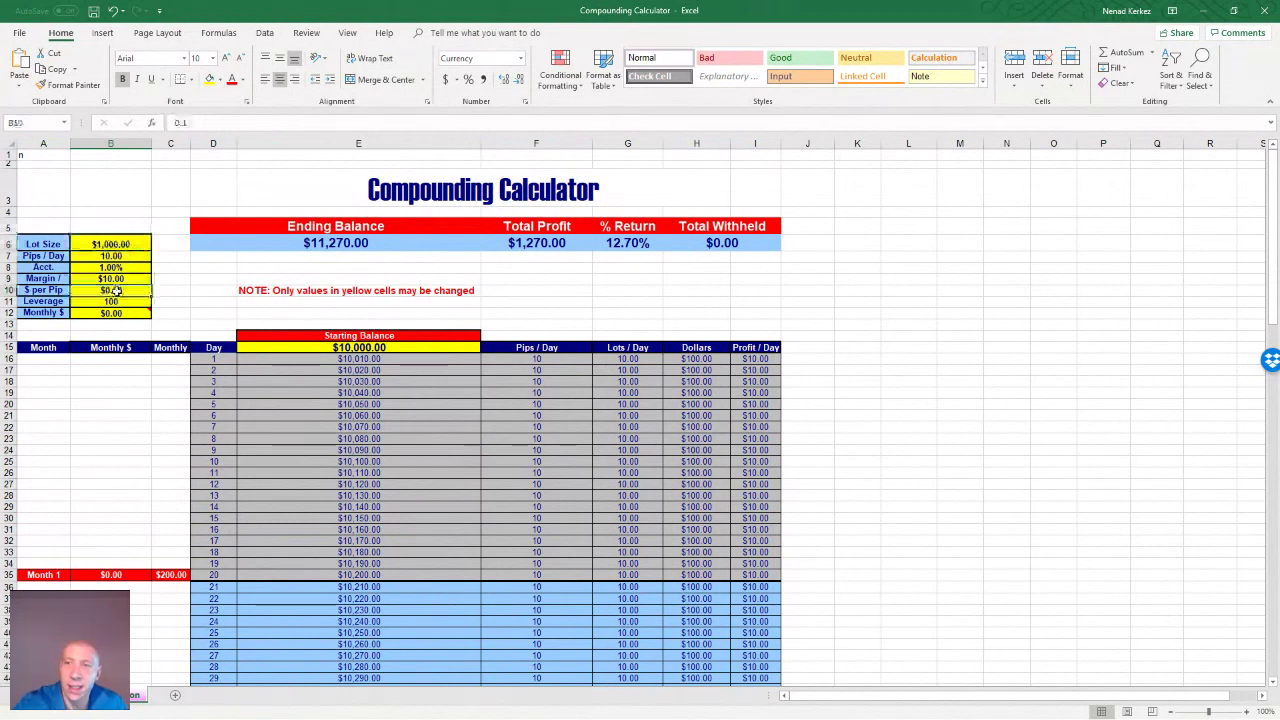
text(10)
key(Return)
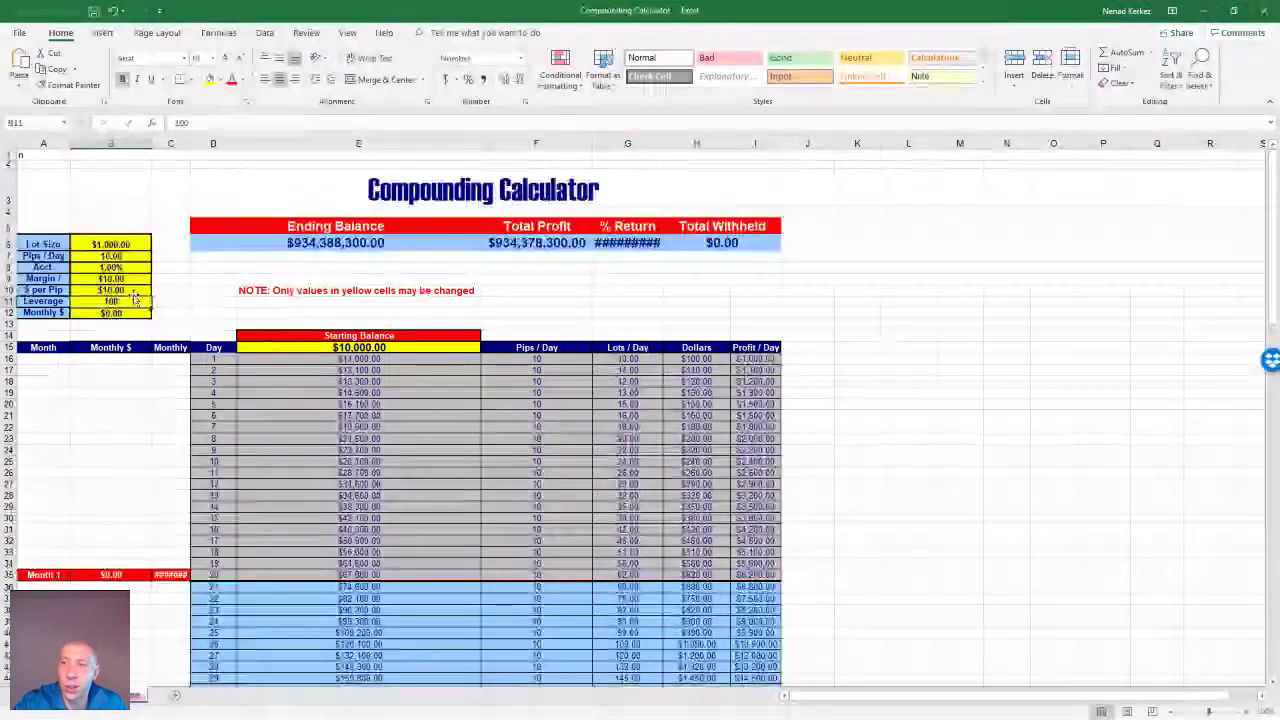
Set the $ per Pip value to 1.
click(146, 289)
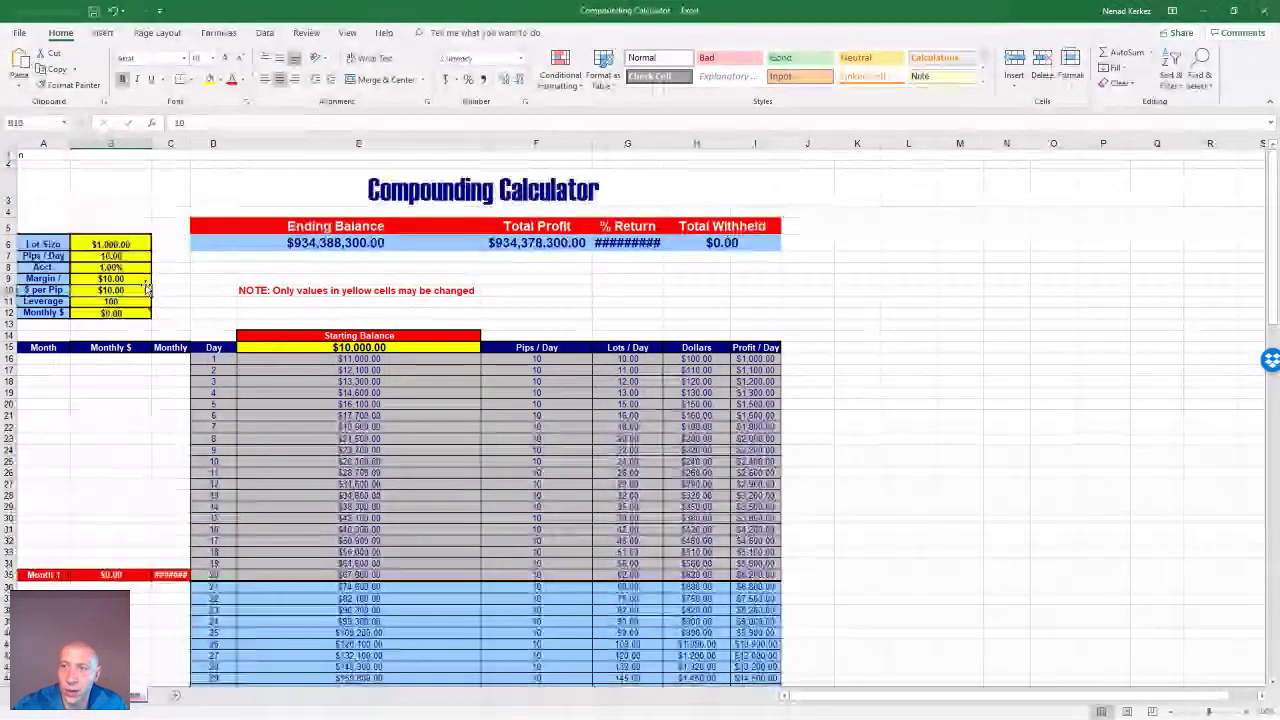
text(1)
click(228, 268)
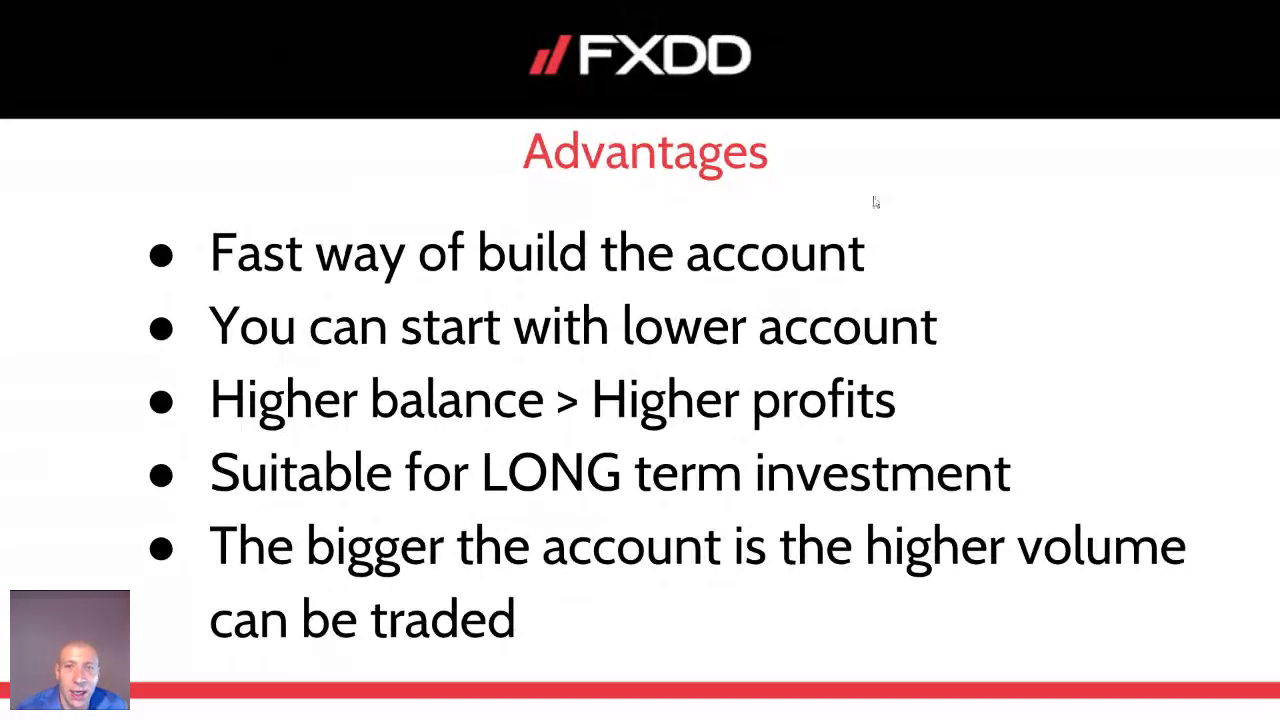
Switch from the Advantages slide to the Compounding Calculator workbook in Excel.
key(alt+Tab)
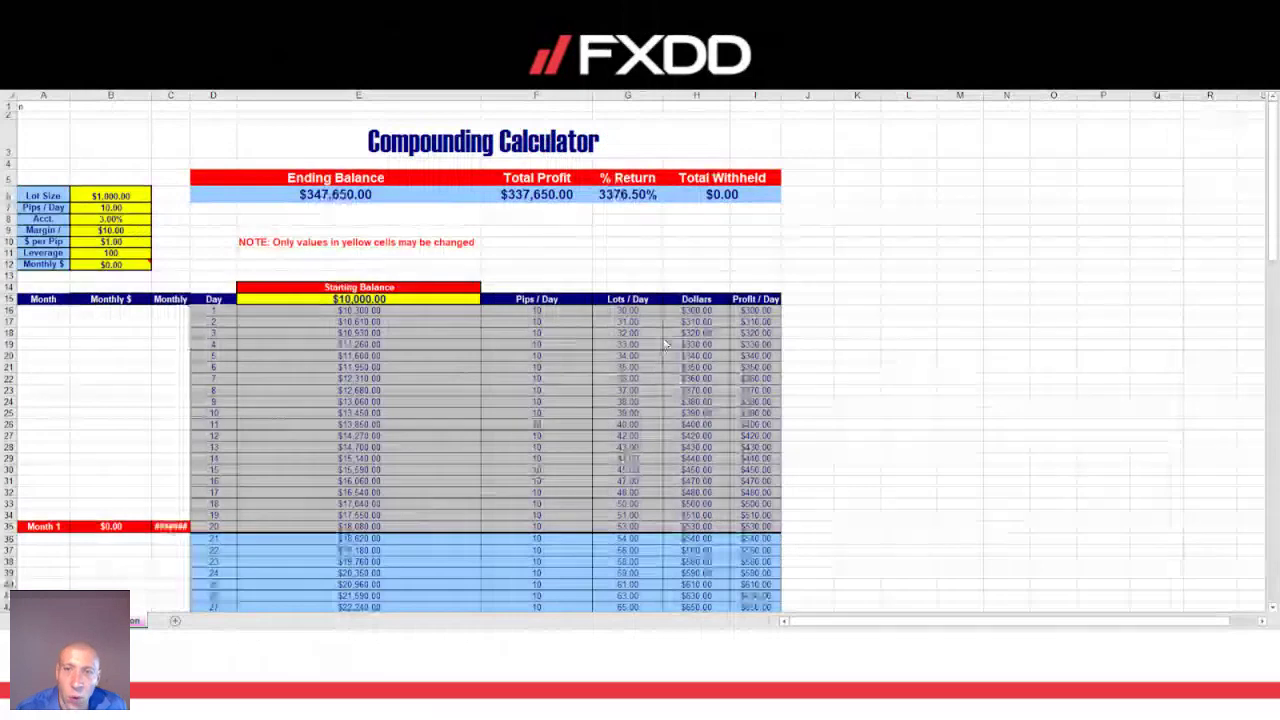
key(alt+Tab)
key(alt+Tab)
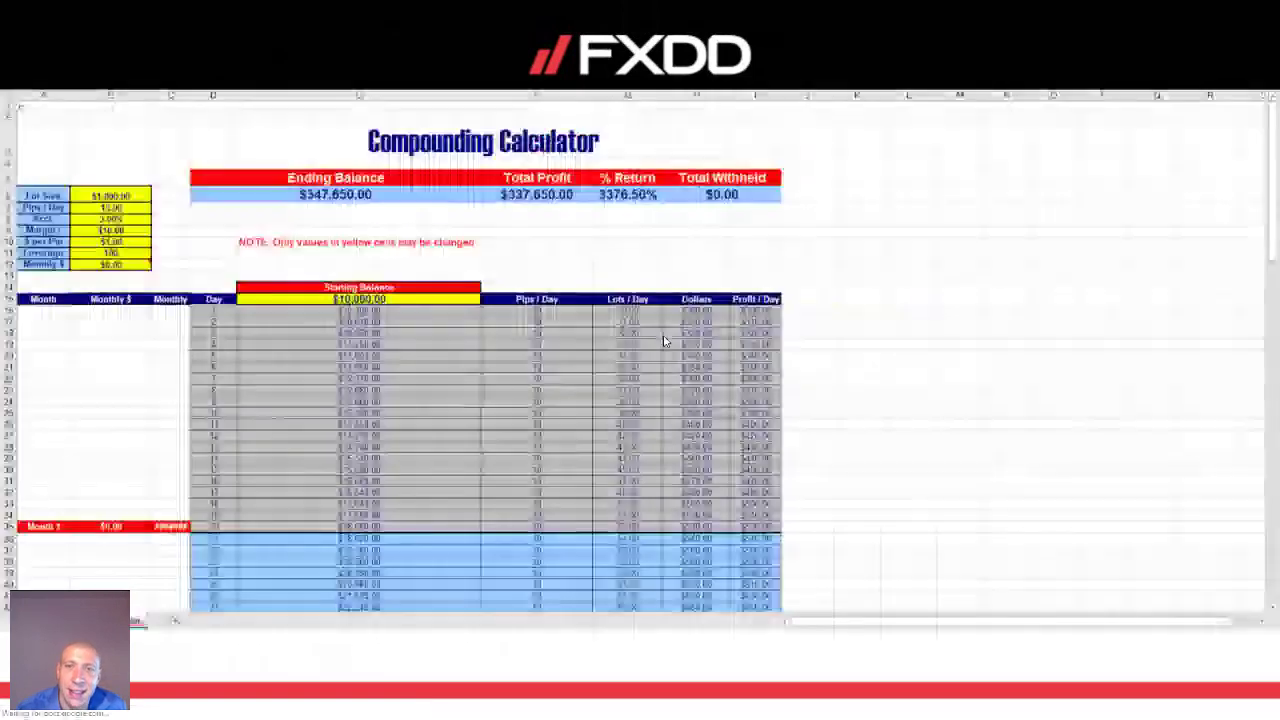